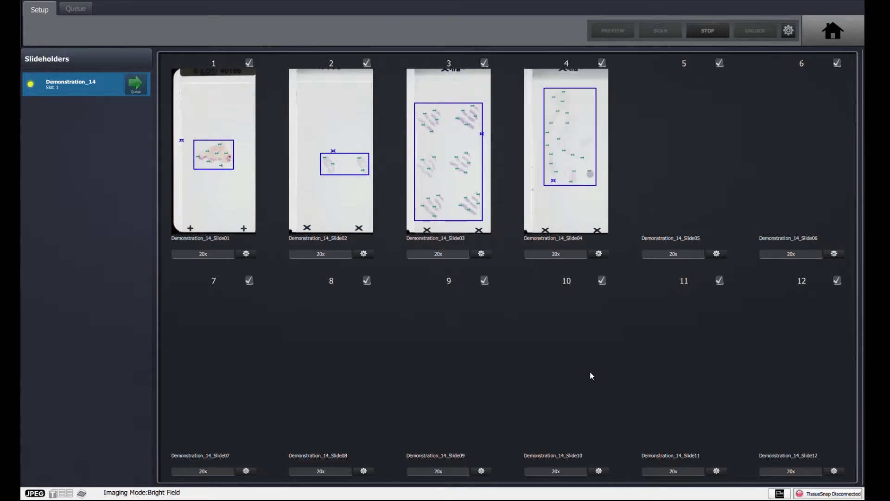
- Open slide 1 of the previewed Demonstration_14 slideholder to see its detected tissue region
double_click(251, 159)
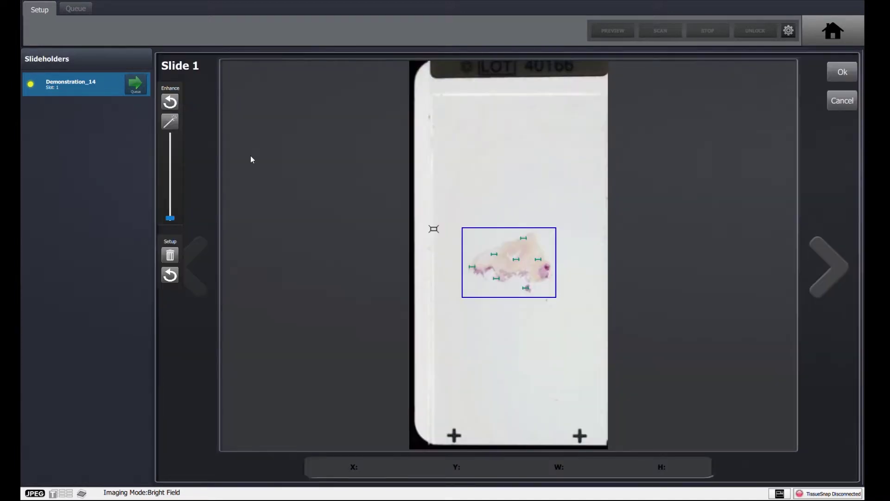
- Narrow slide 2's scan region to the left tissue piece and accept the change
left_click(835, 263)
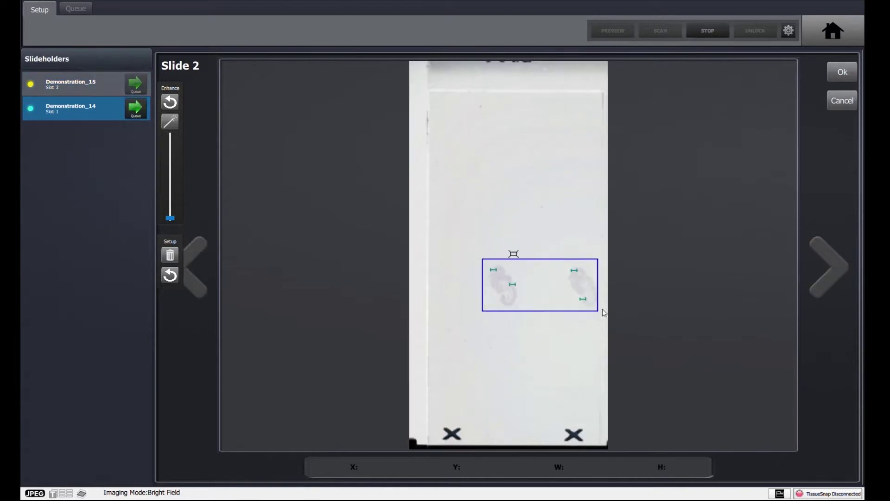
left_click(551, 316)
left_click_drag(550, 317, 523, 314)
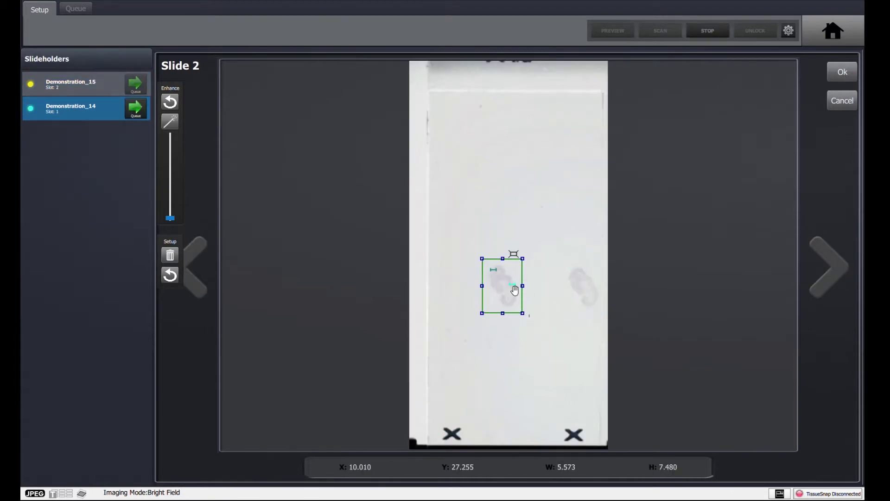
left_click(527, 271)
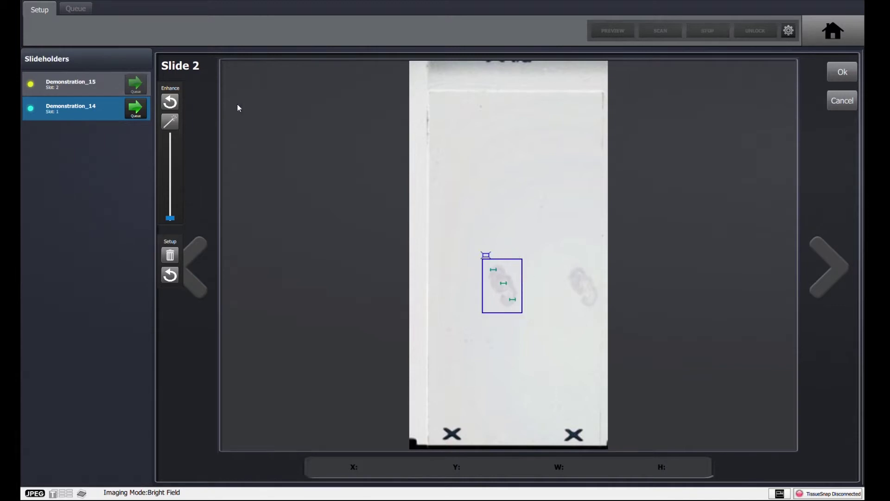
left_click(830, 79)
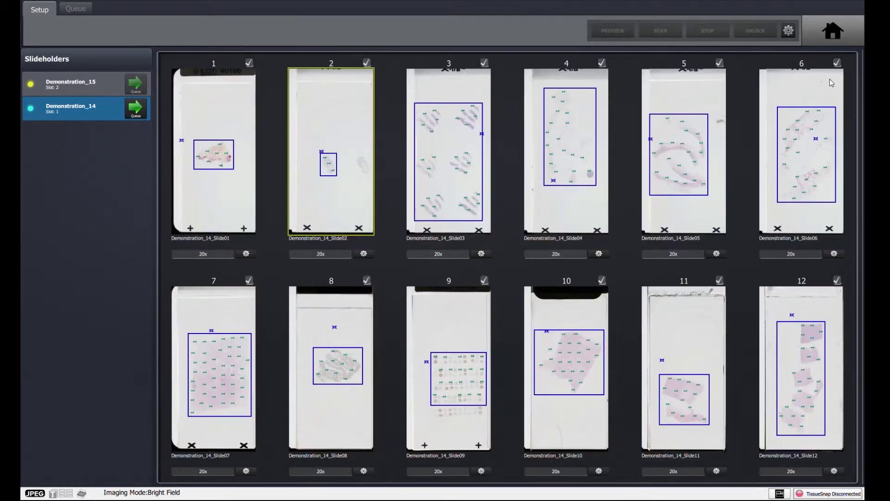
- Rename slide 2 to TestSlide-01 and change its scan resolution from 20x to 40x
left_click(369, 255)
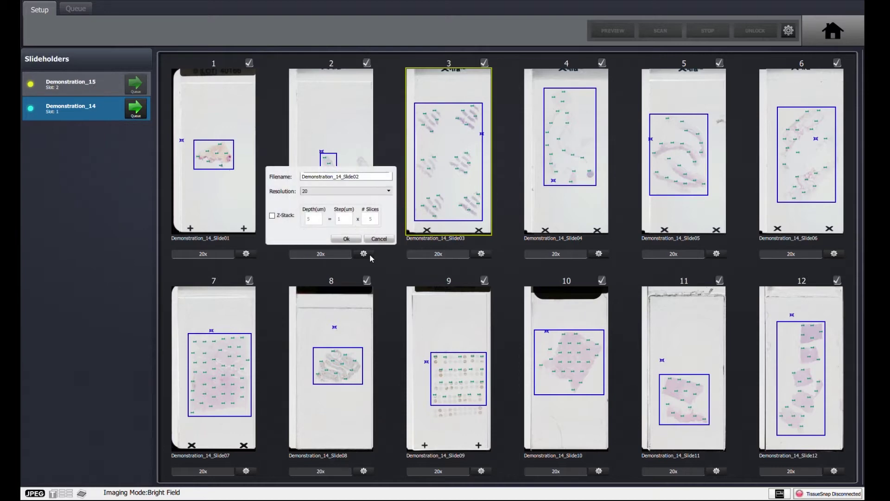
double_click(378, 181)
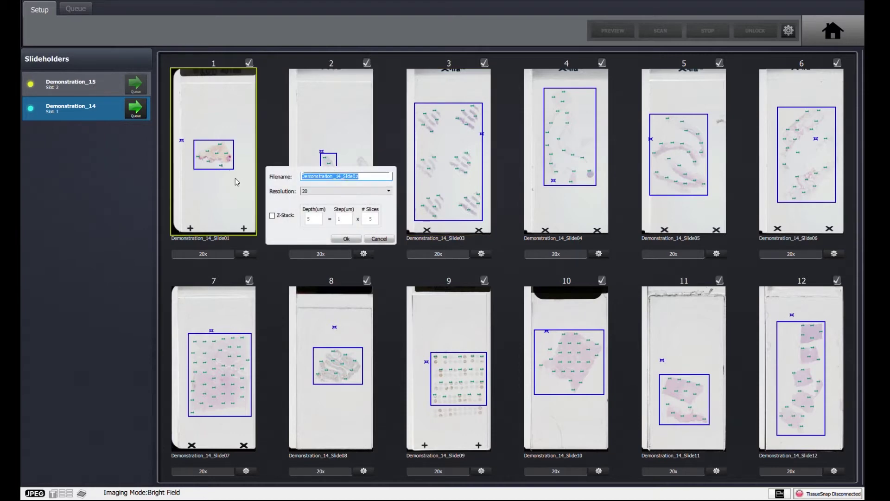
type("TestS")
type("lide-01")
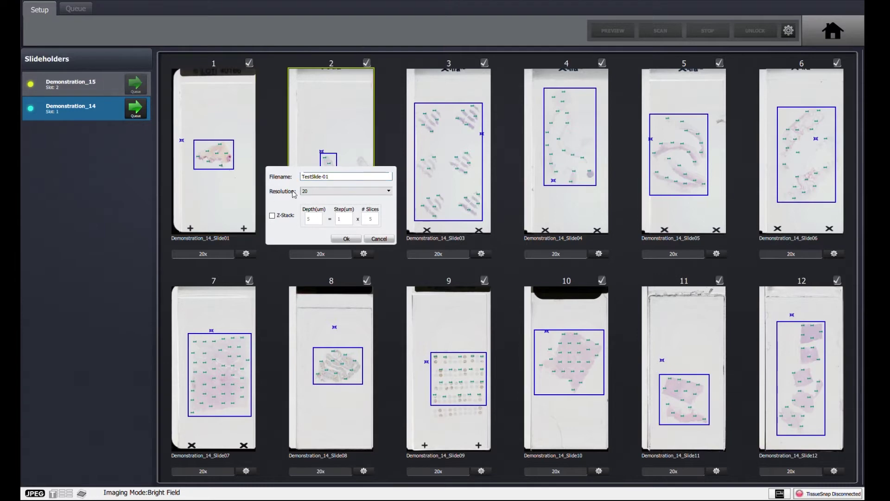
key("Tab")
key("Down")
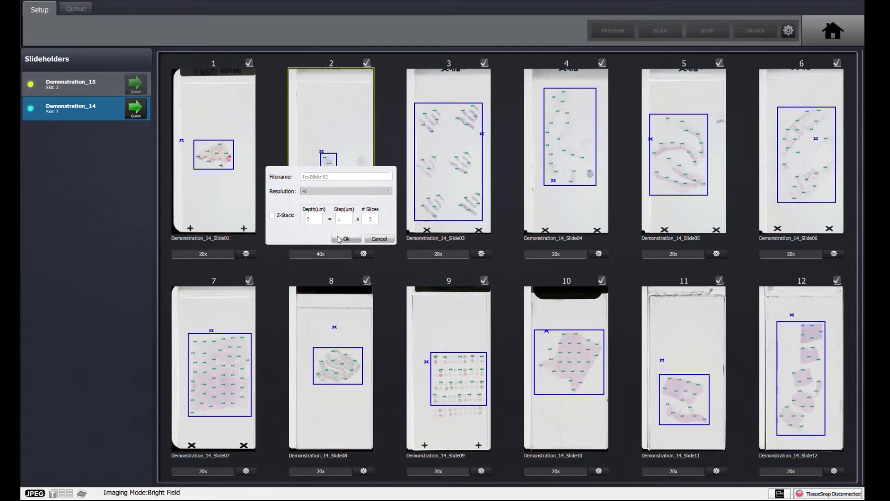
key("Return")
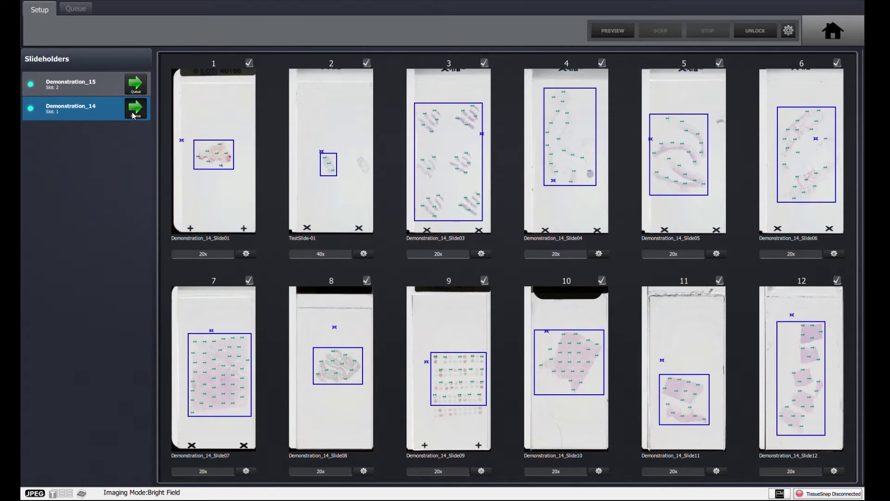
- Queue Demonstration_14 and Demonstration_15, then start scanning the queued slideholders
left_click(132, 112)
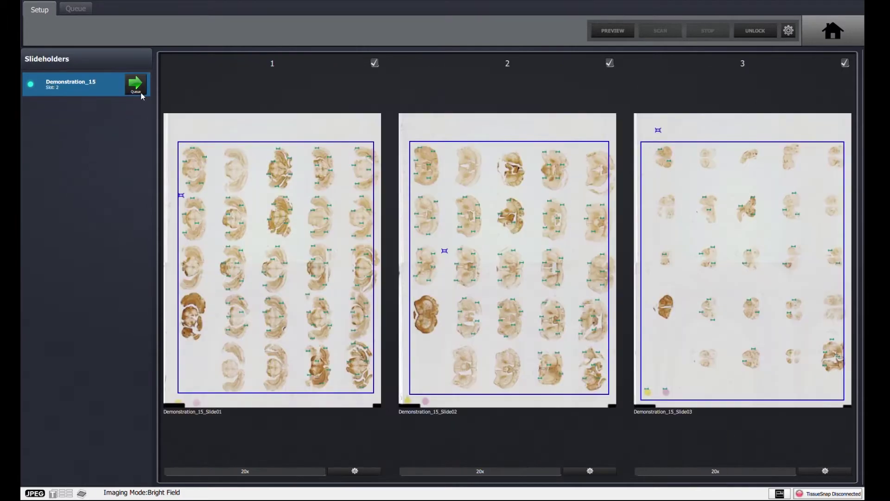
left_click(139, 89)
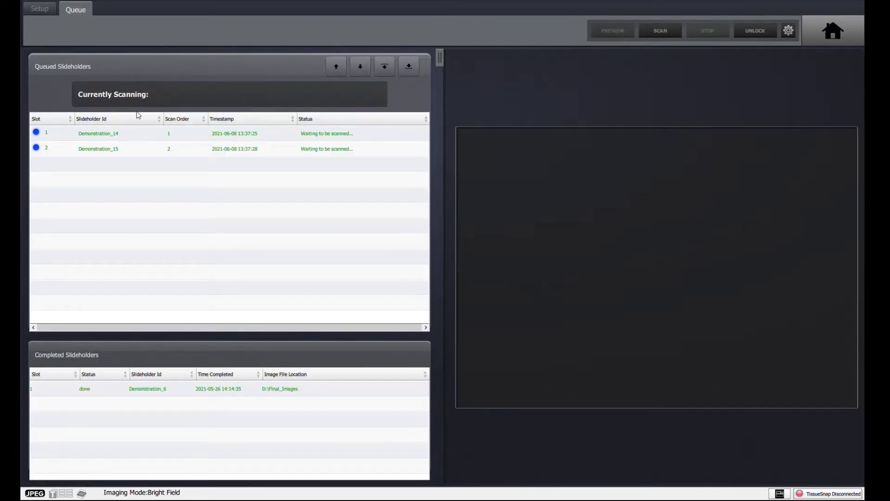
left_click(129, 133)
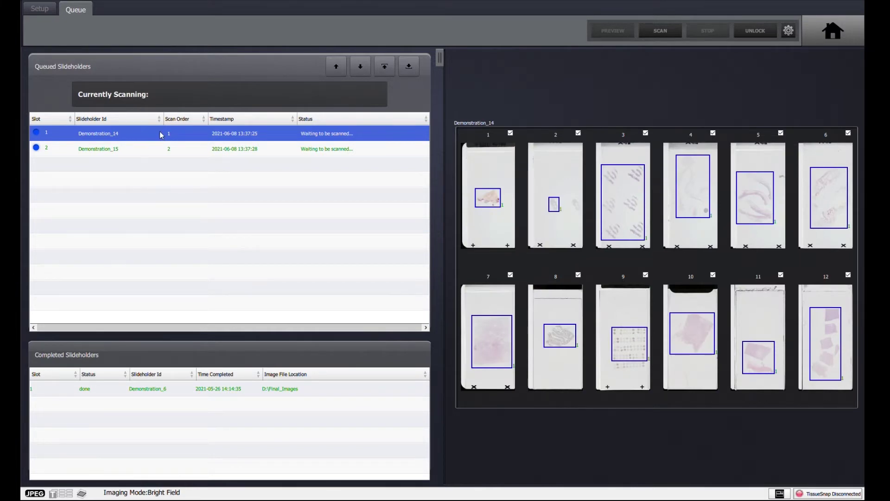
left_click(661, 34)
left_click(663, 32)
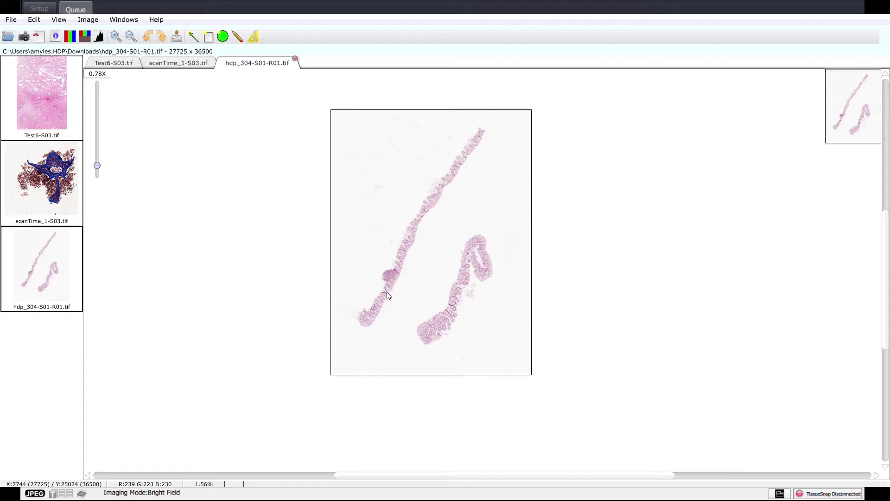
scroll(387, 291, "up", 3)
scroll(387, 291, "up", 3)
scroll(386, 216, "up", 2)
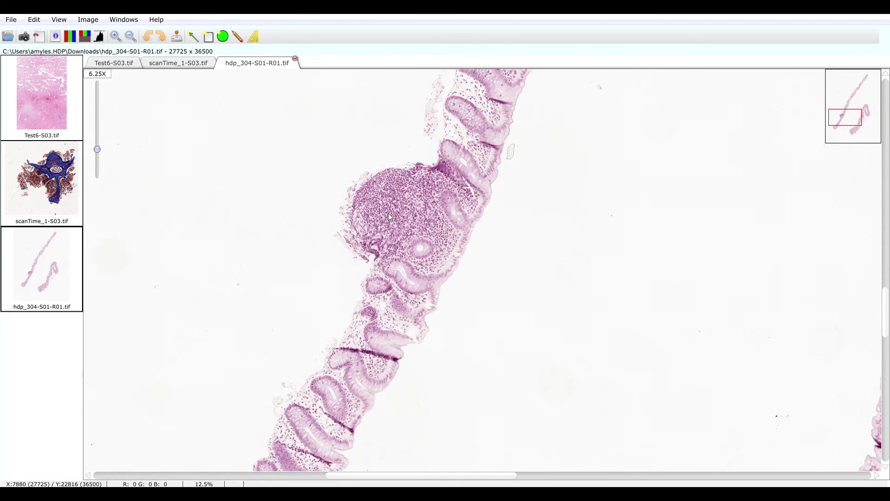
scroll(387, 216, "up", 2)
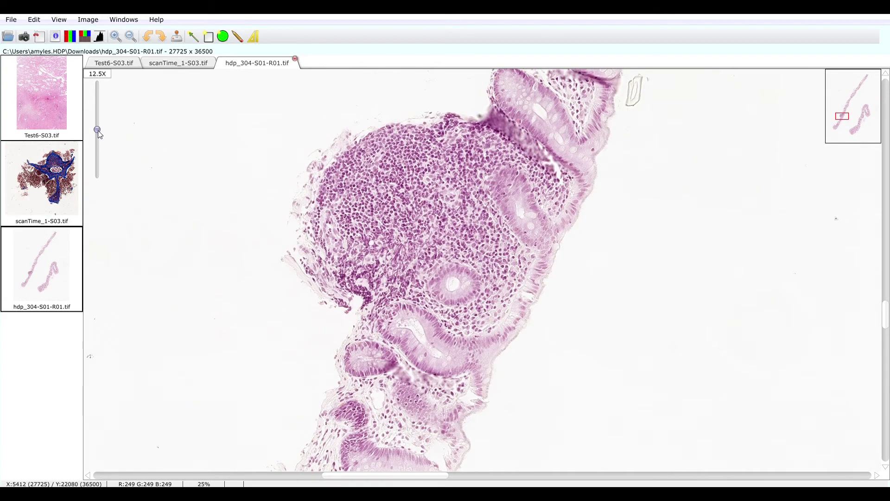
scroll(97, 120, "up", 4)
left_click_drag(121, 127, 108, 83)
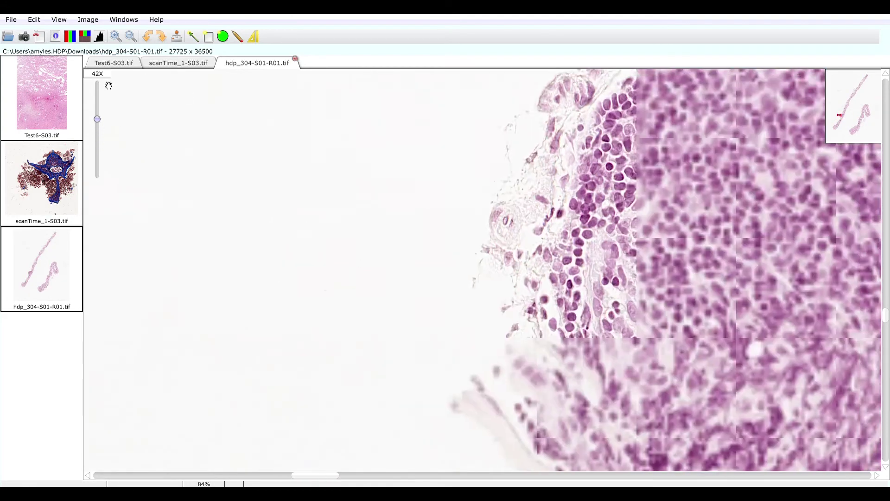
left_click_drag(299, 190, 111, 188)
left_click_drag(411, 209, 181, 170)
left_click_drag(369, 232, 281, 192)
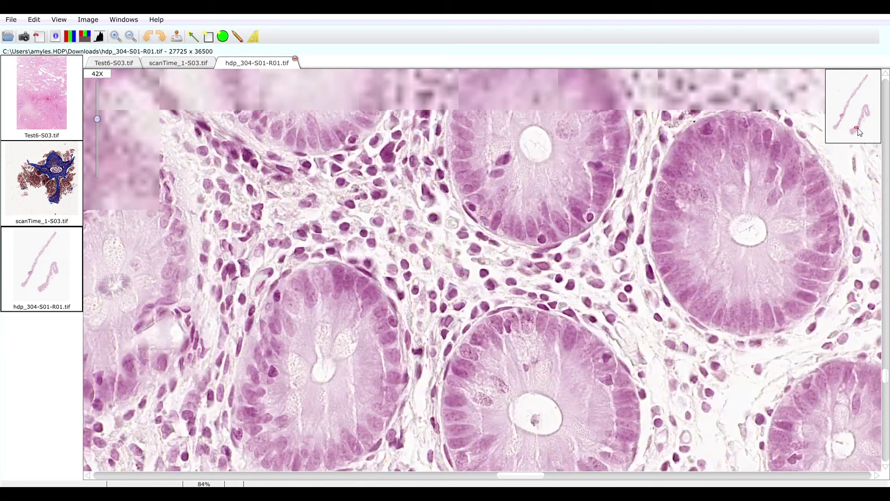
left_click(857, 128)
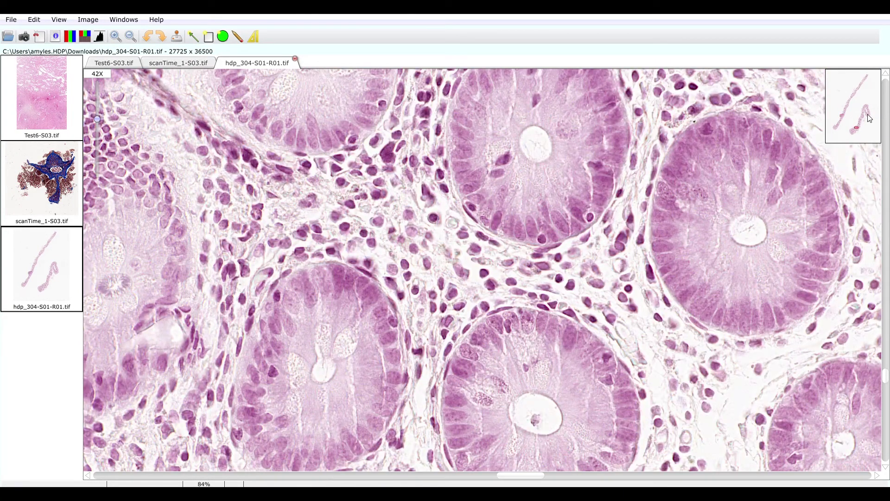
scroll(529, 335, "down", 5)
mouse_move(529, 334)
left_mouse_down()
mouse_move(439, 330)
mouse_move(368, 357)
left_mouse_up()
- Circle the glands with an ellipse labelled 'please review this region.' and measure across the tissue strip
left_click(223, 36)
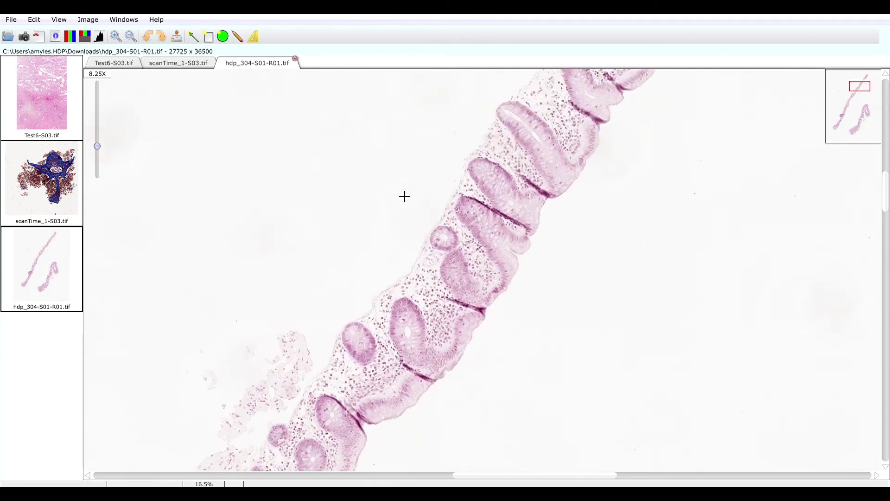
left_click_drag(422, 185, 551, 328)
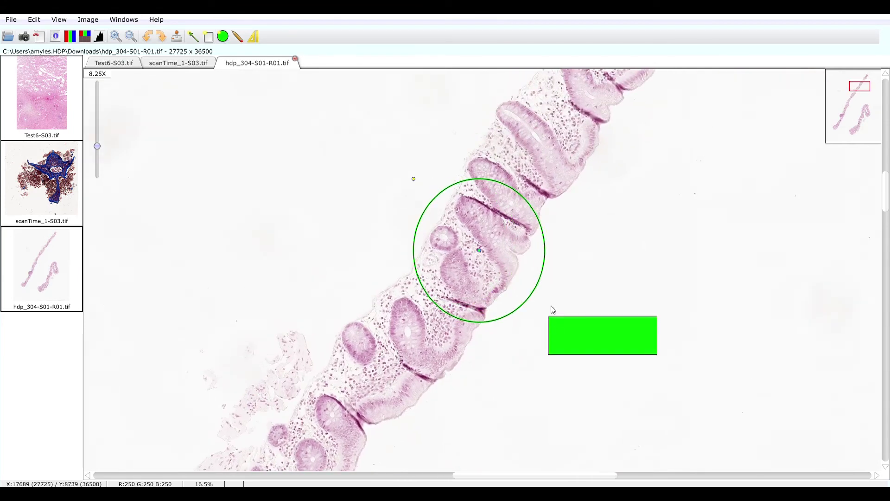
type("plea")
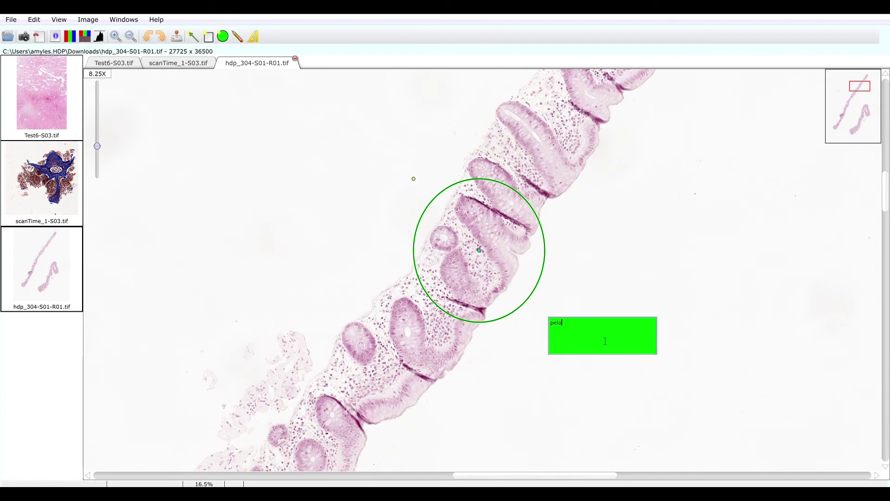
type("se review ")
type("this region.")
scroll(369, 214, "down", 3)
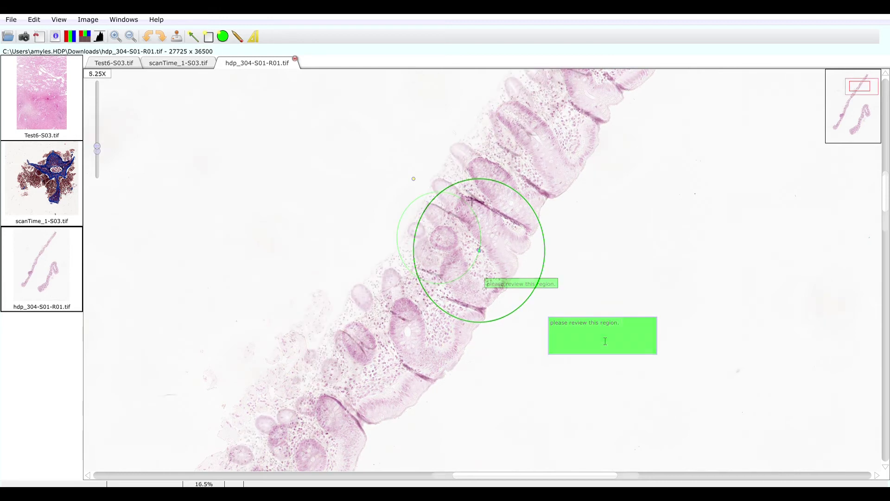
left_click_drag(438, 169, 495, 197)
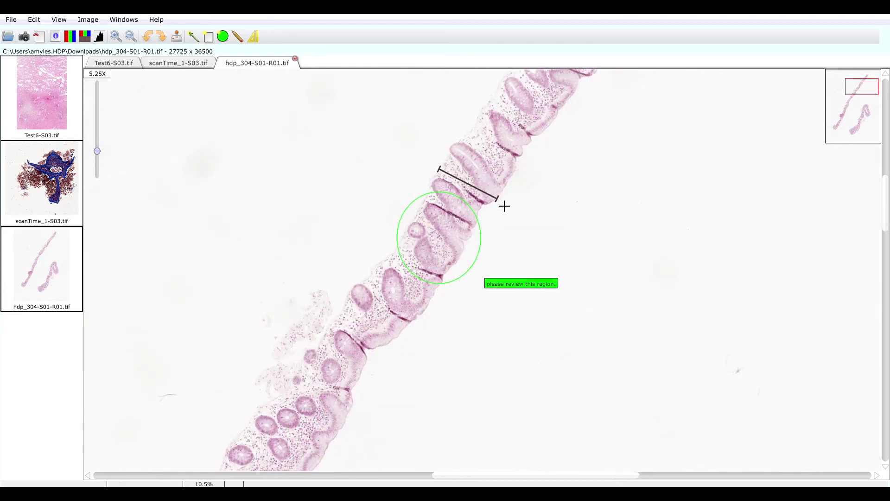
left_click(502, 203)
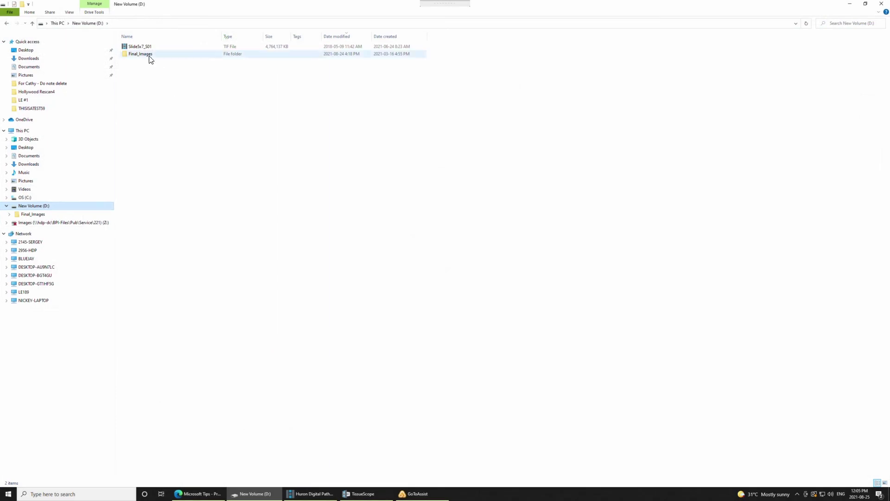
- Browse the D drive through Final_Images and HDP_HE1 into the S01 scan folder
double_click(151, 57)
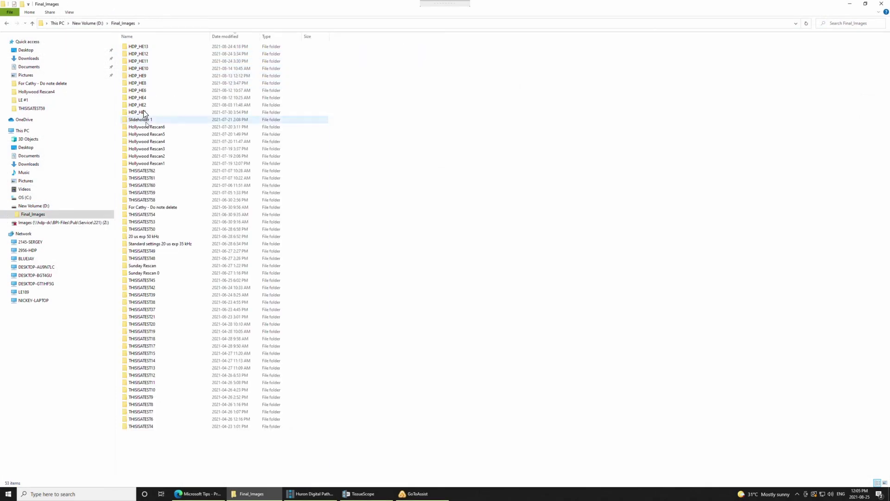
left_click(147, 113)
double_click(147, 115)
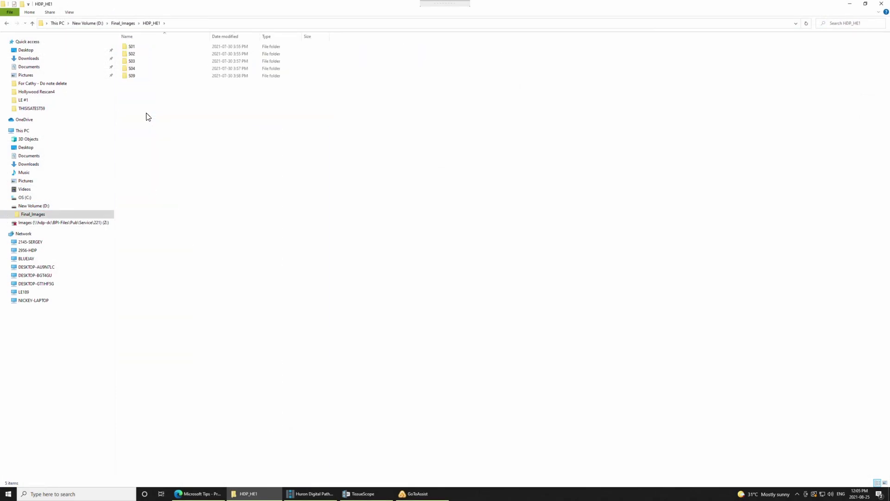
double_click(134, 47)
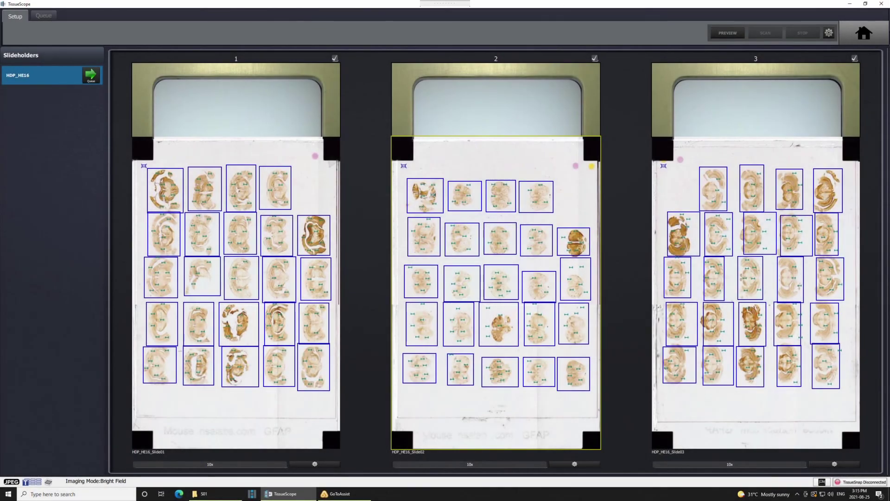
left_click(829, 35)
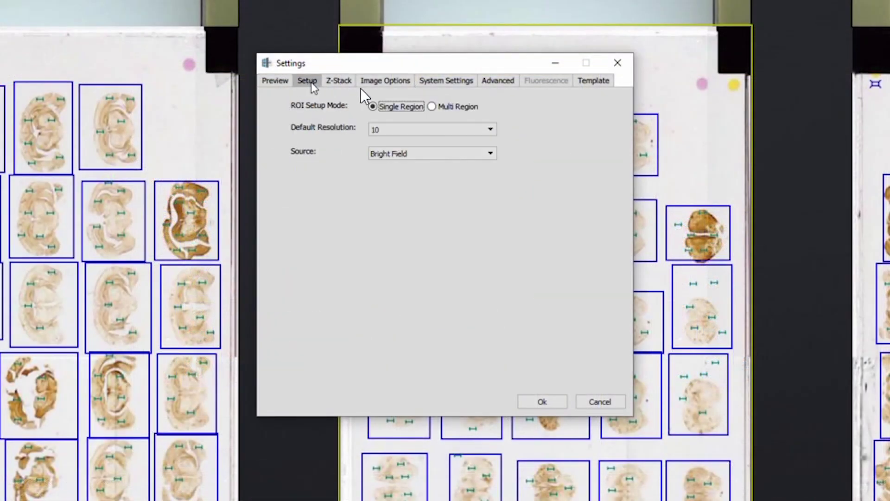
left_click(349, 83)
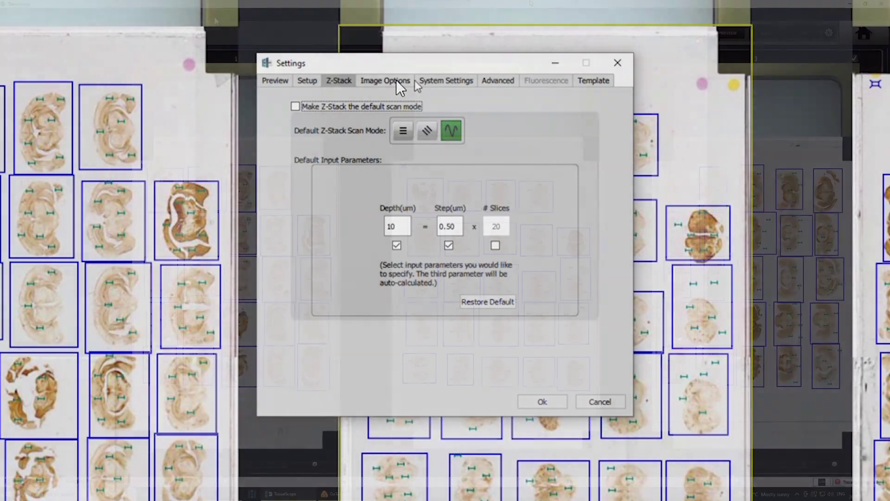
left_click(396, 79)
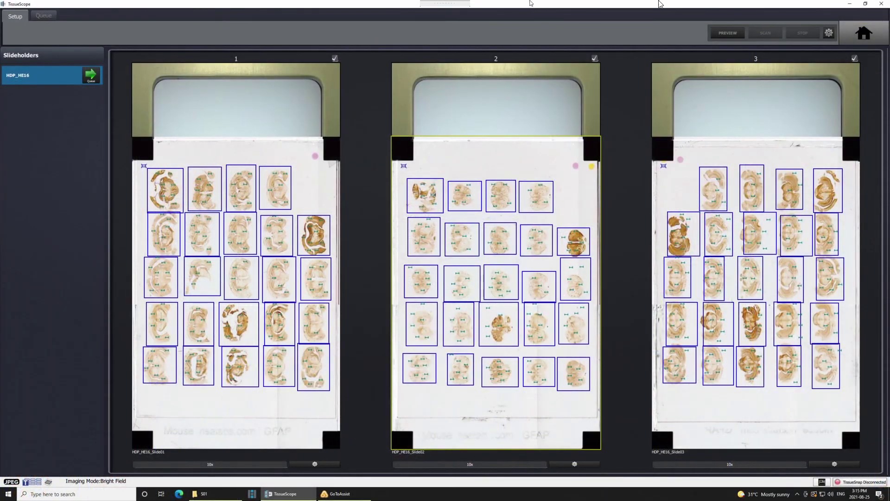